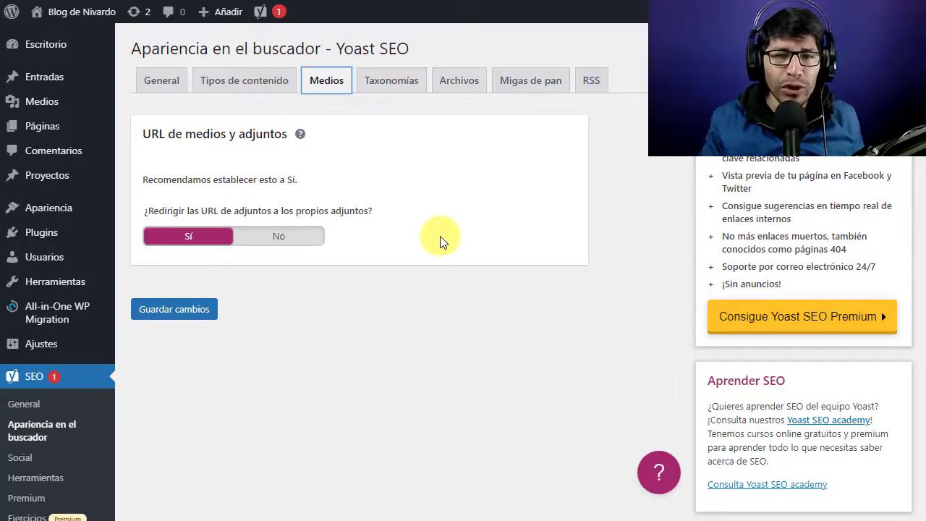
Open the portrait-square-10 image from the media library and view its attachment page
mouse_move(32, 99)
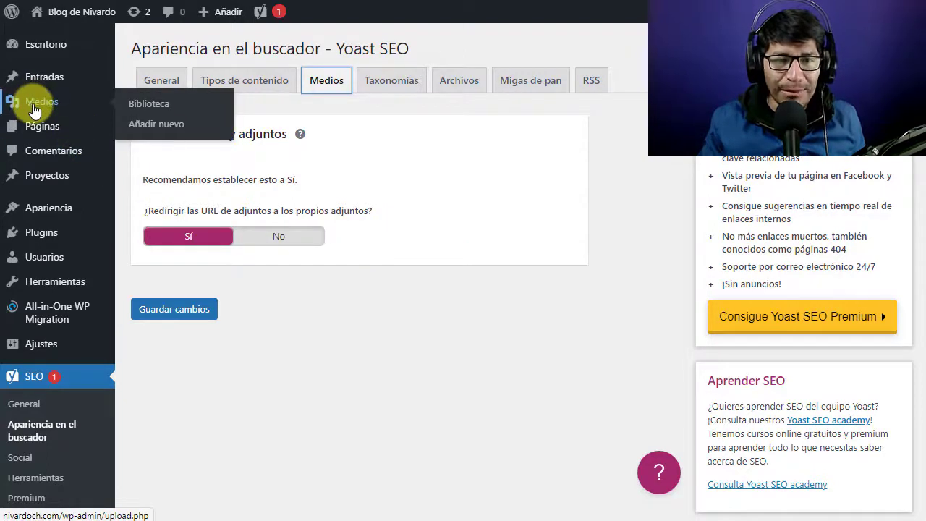
left_click(152, 108)
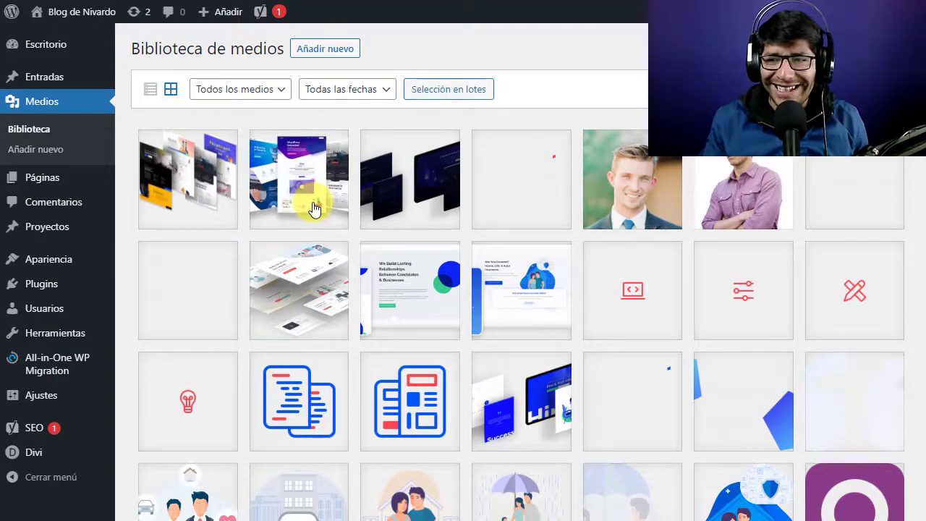
scroll(314, 210, "down", 4)
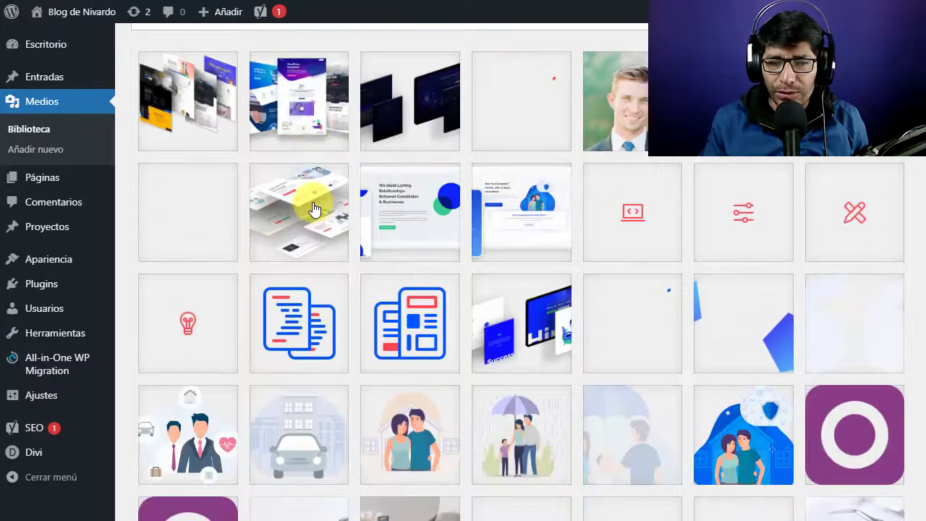
scroll(315, 210, "up", 4)
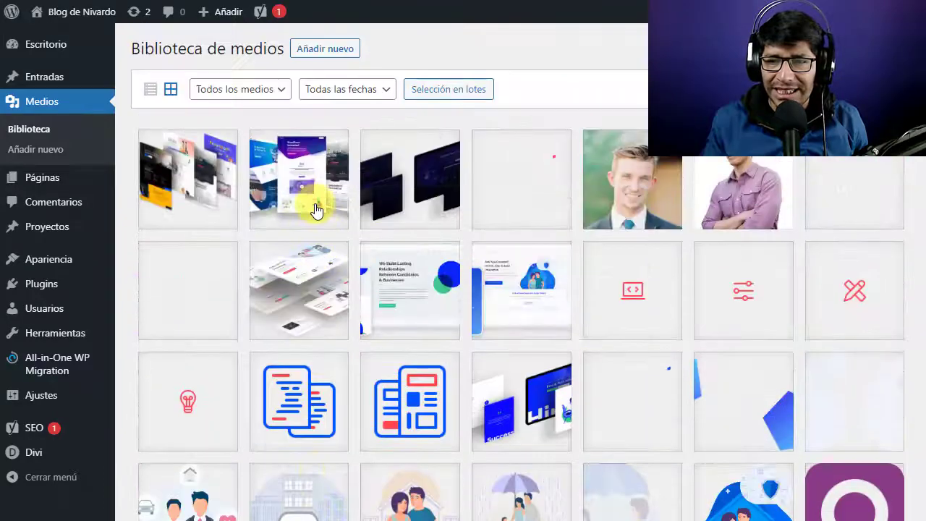
left_click(628, 192)
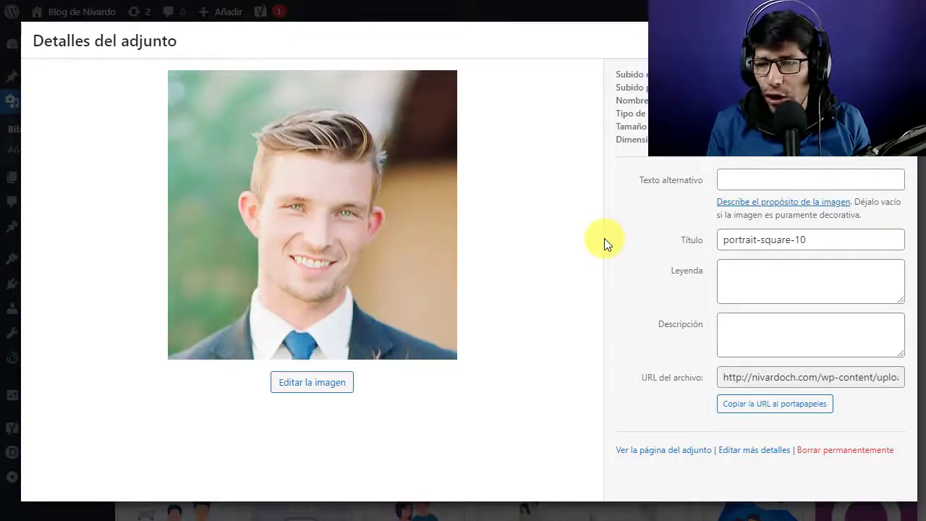
left_click(639, 454)
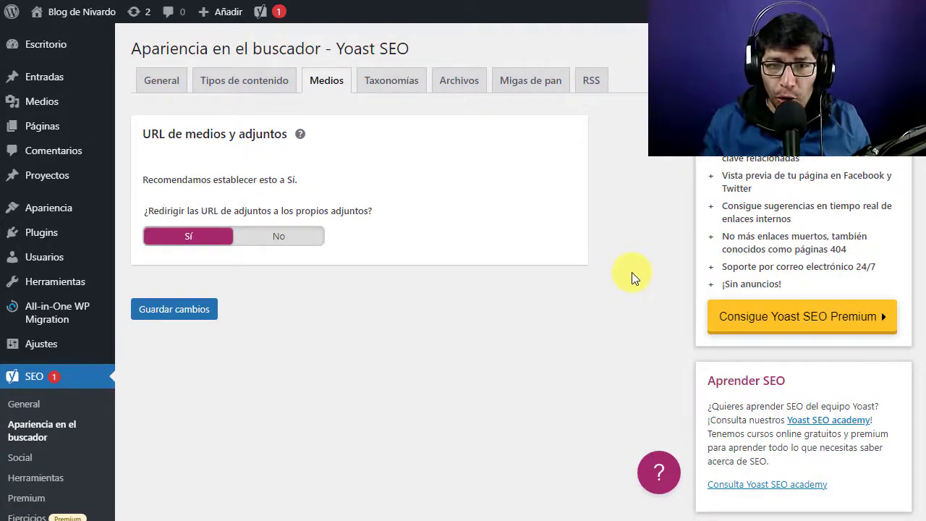
Set the redirection of attachment URLs to the attachments themselves to No in the Yoast SEO media settings and save the changes
left_click(284, 240)
scroll(341, 285, "down", 5)
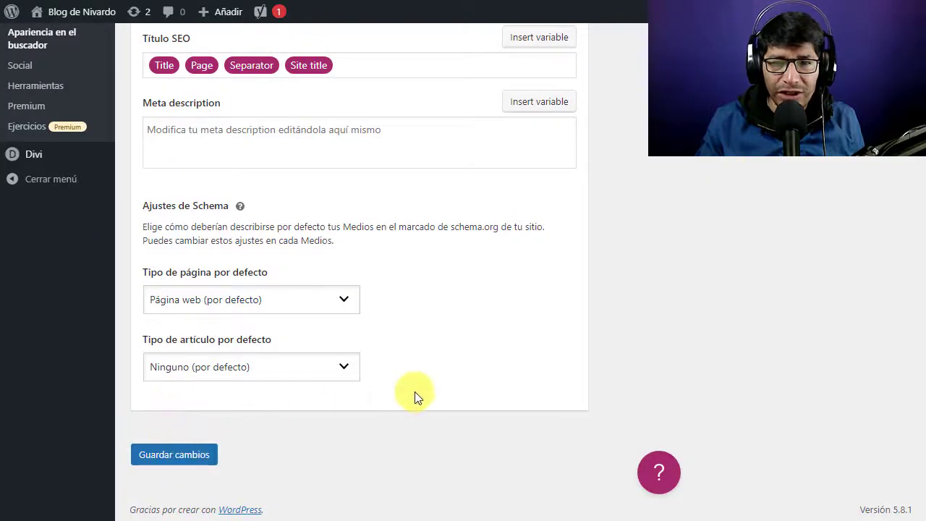
scroll(415, 394, "up", 4)
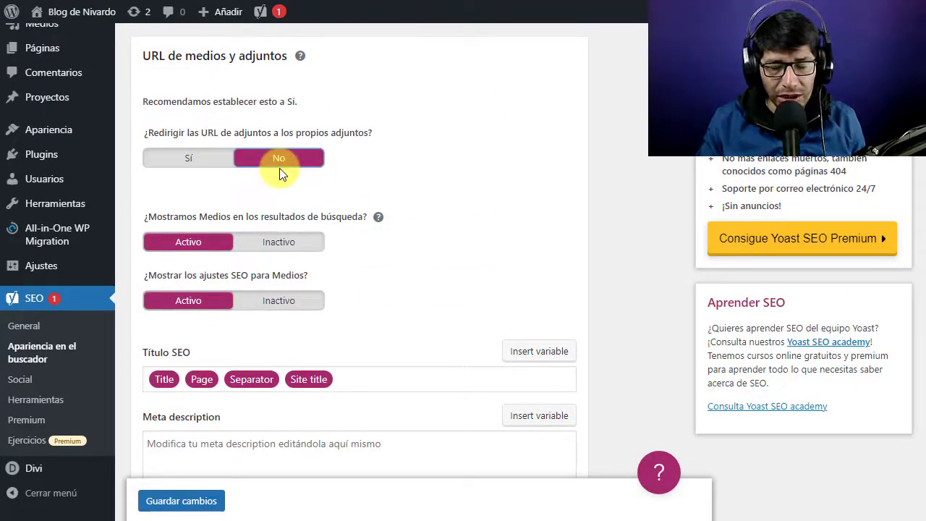
scroll(379, 272, "down", 4)
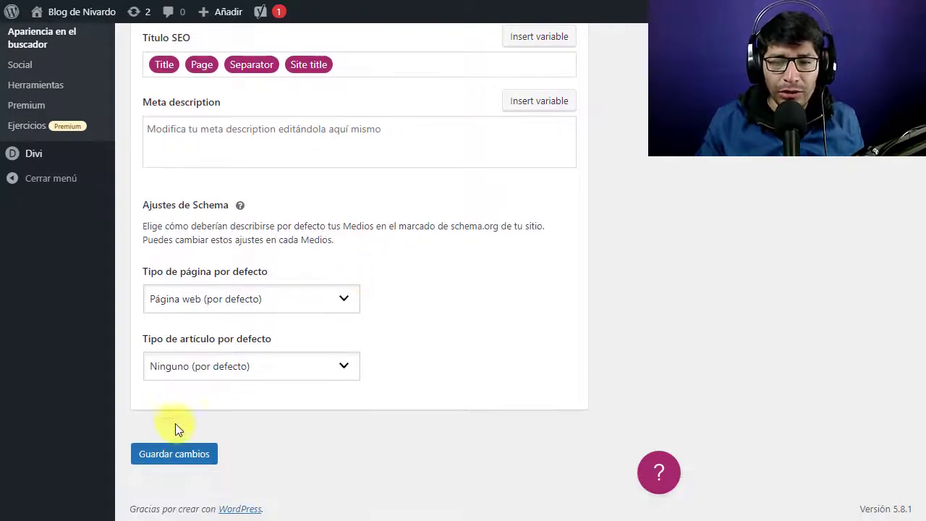
left_click(179, 462)
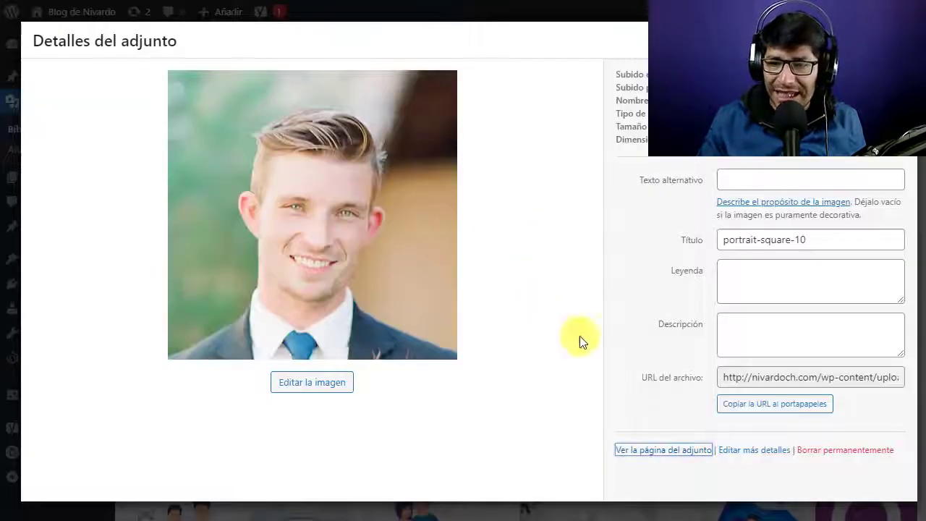
View the attachment page of portrait-square-10 and look through the images in the media library
left_click(642, 455)
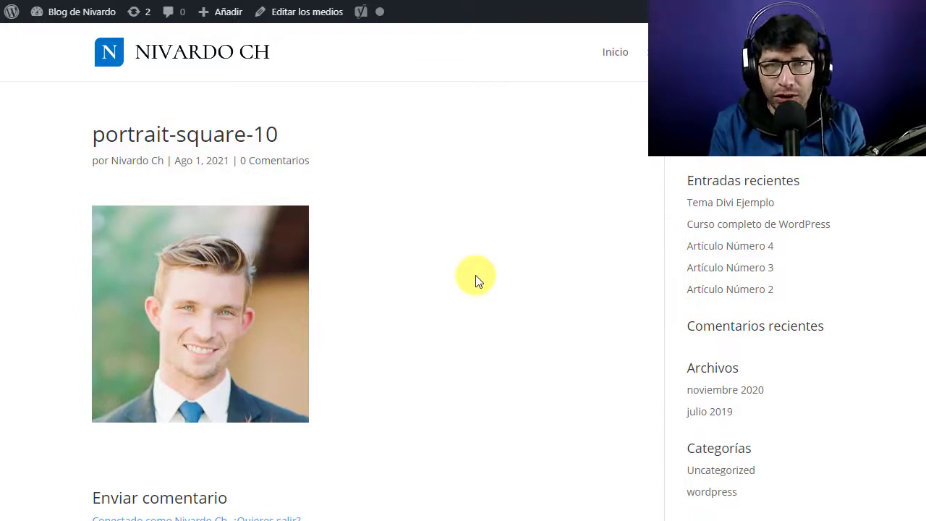
key("ctrl+w")
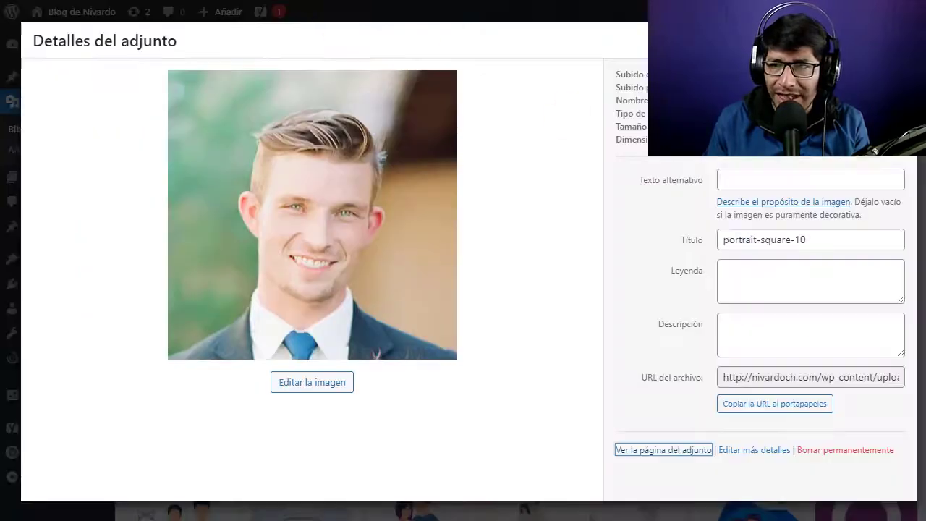
key("Escape")
scroll(427, 223, "down", 5)
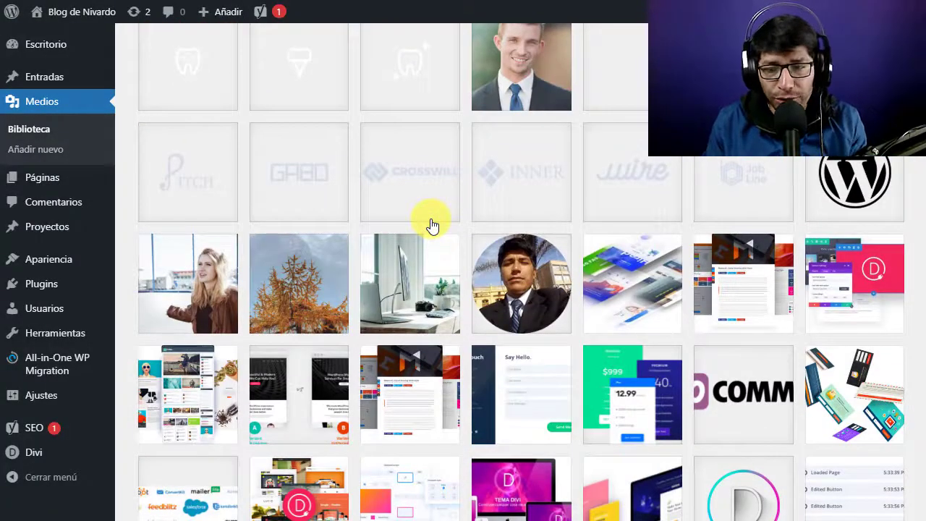
scroll(431, 225, "down", 1)
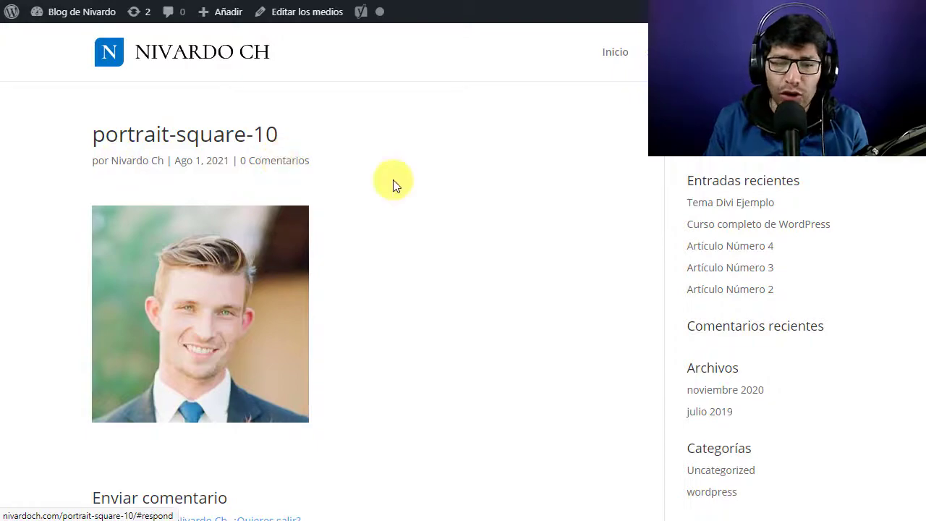
scroll(393, 182, "down", 3)
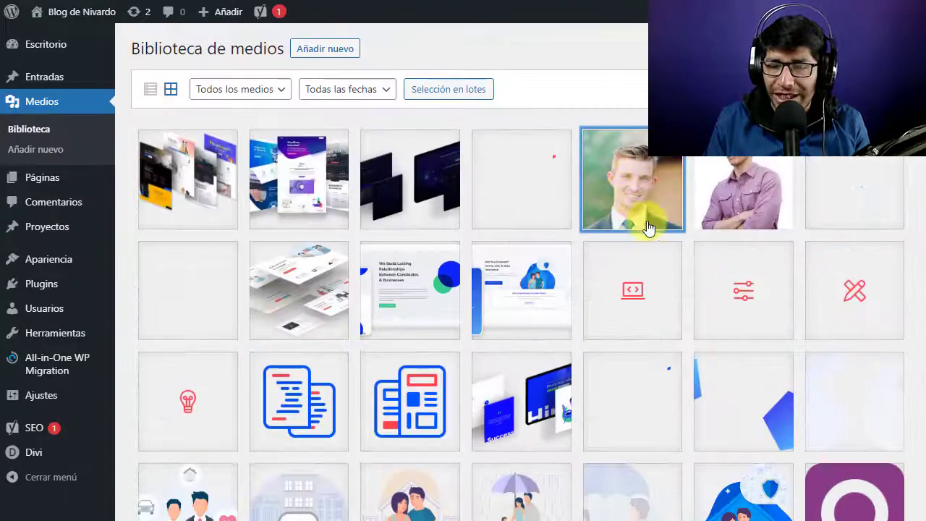
Add the description "Una pequeña de..." to the portrait-square-10 image in its attachment details
left_click(619, 192)
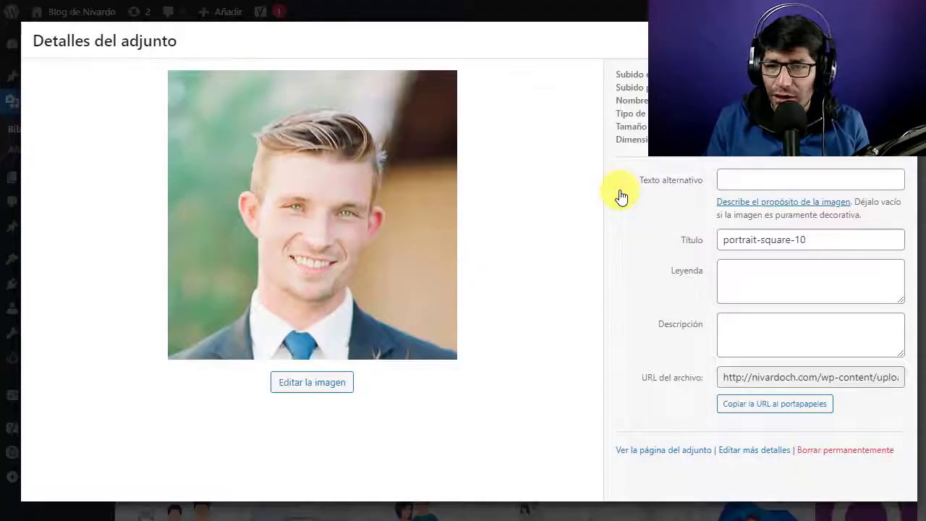
left_click(763, 332)
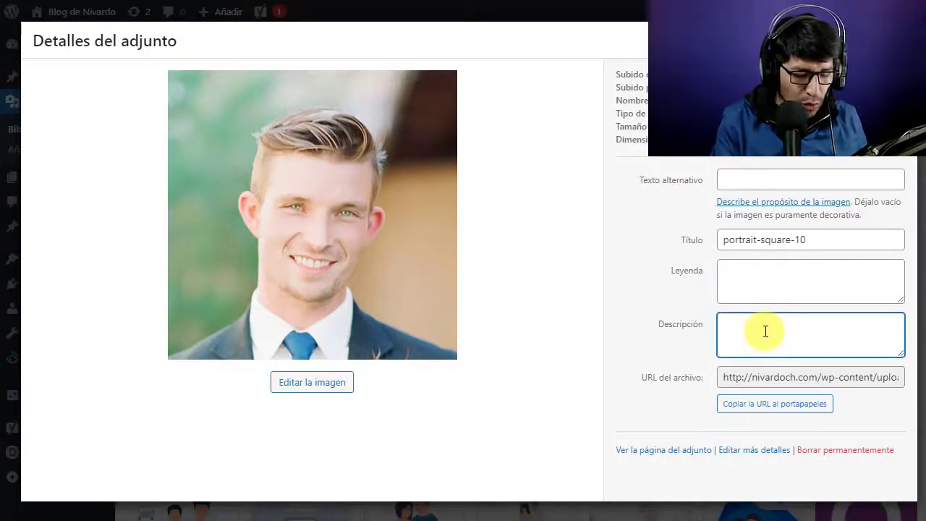
type("Una pequeñ")
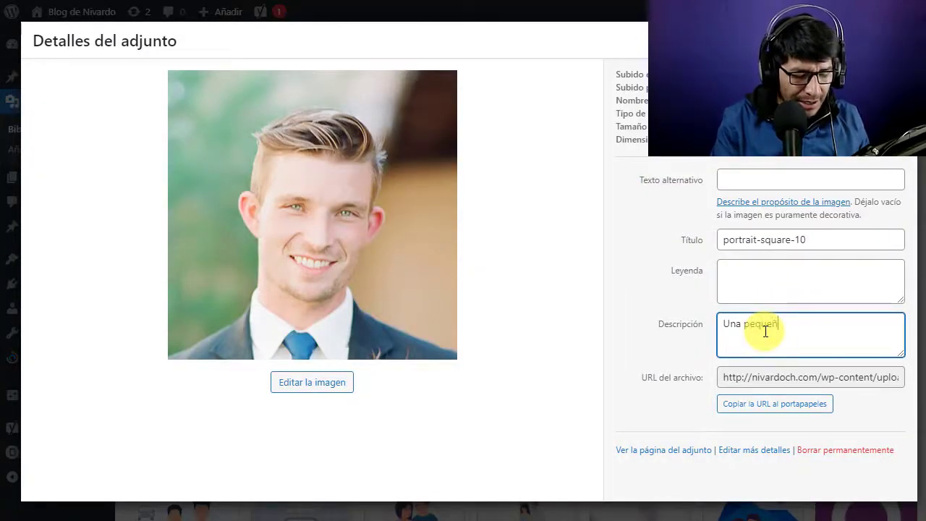
type("a de..")
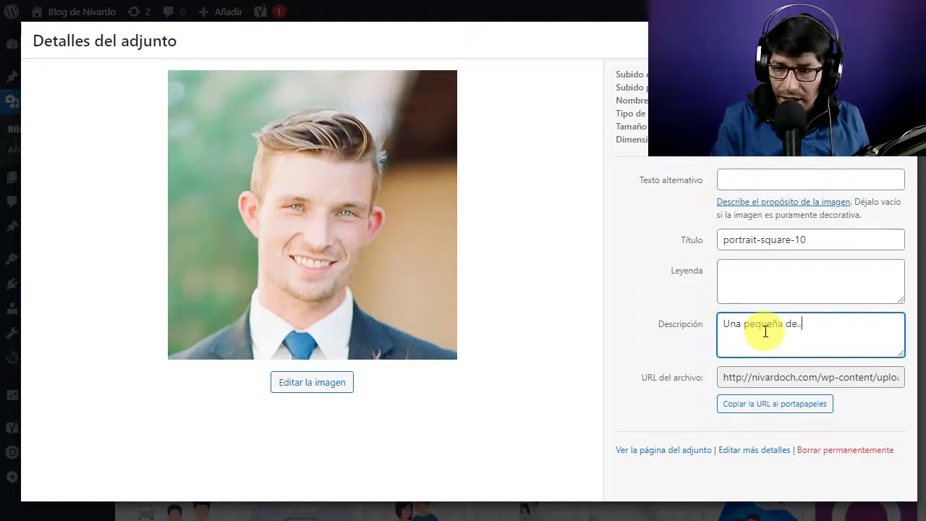
type(".")
left_click(628, 306)
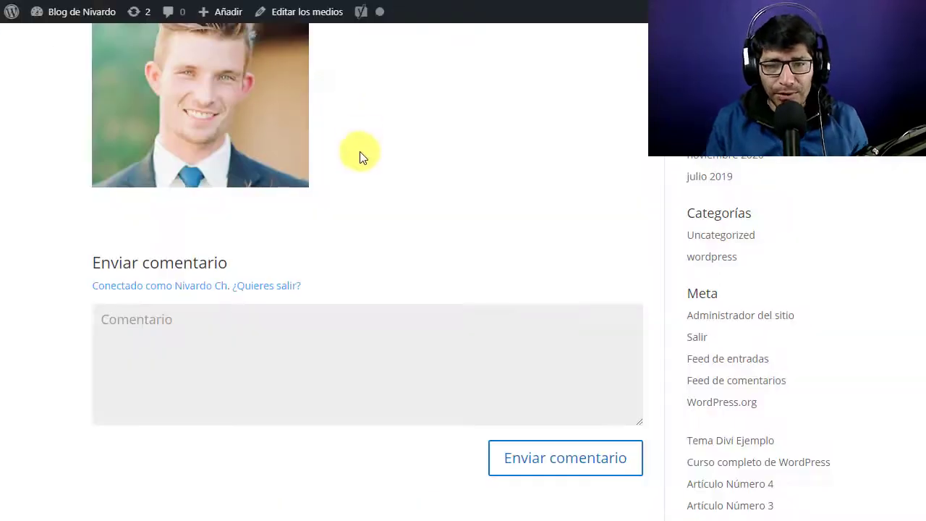
Check the portrait-square-10 attachment page for the description below the image and the comment form
scroll(361, 151, "up", 3)
scroll(360, 151, "down", 1)
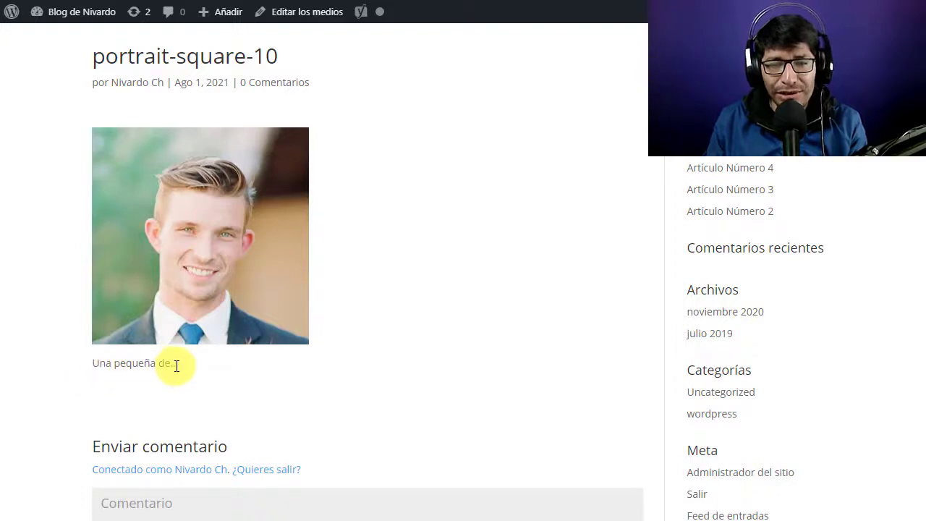
left_click_drag(178, 366, 97, 367)
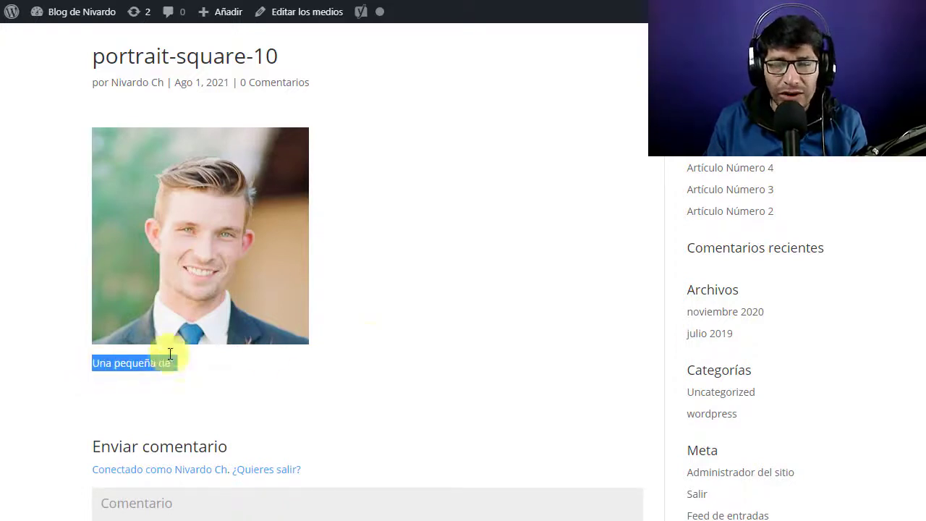
left_click(376, 341)
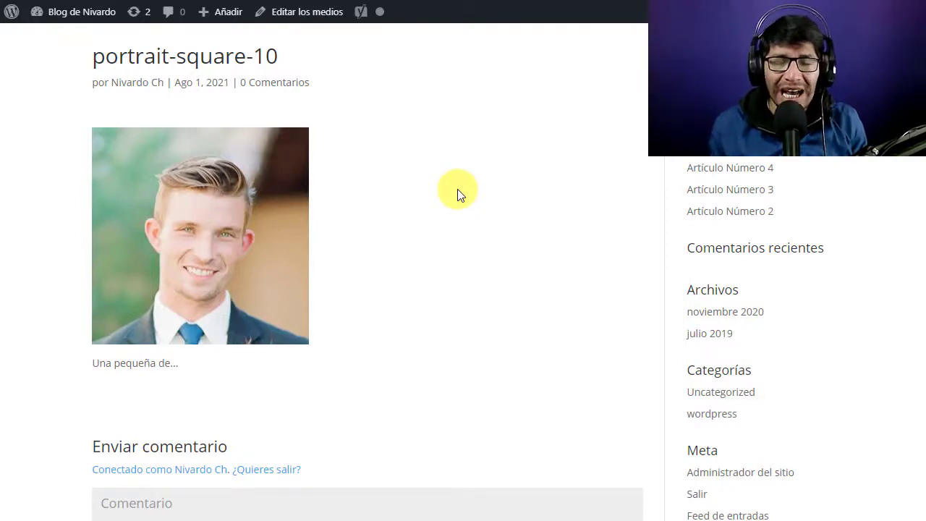
scroll(482, 160, "down", 3)
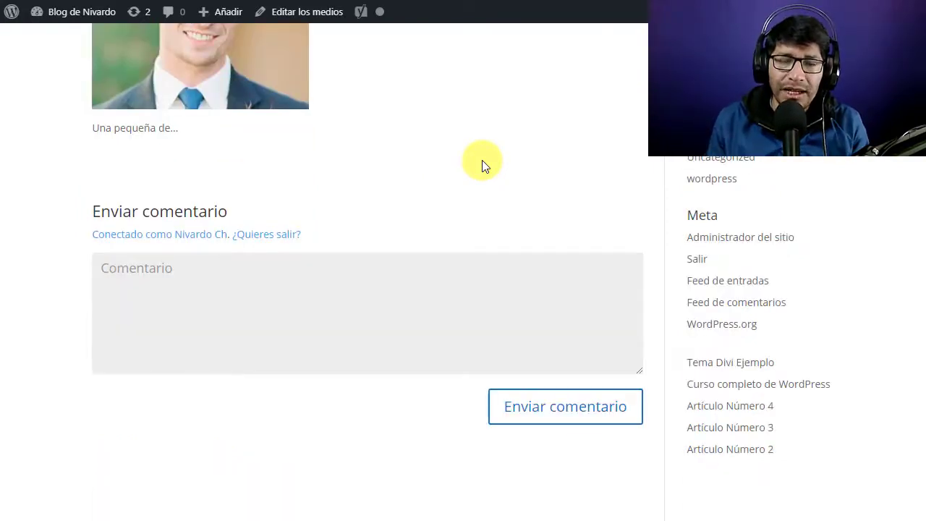
scroll(482, 161, "down", 1)
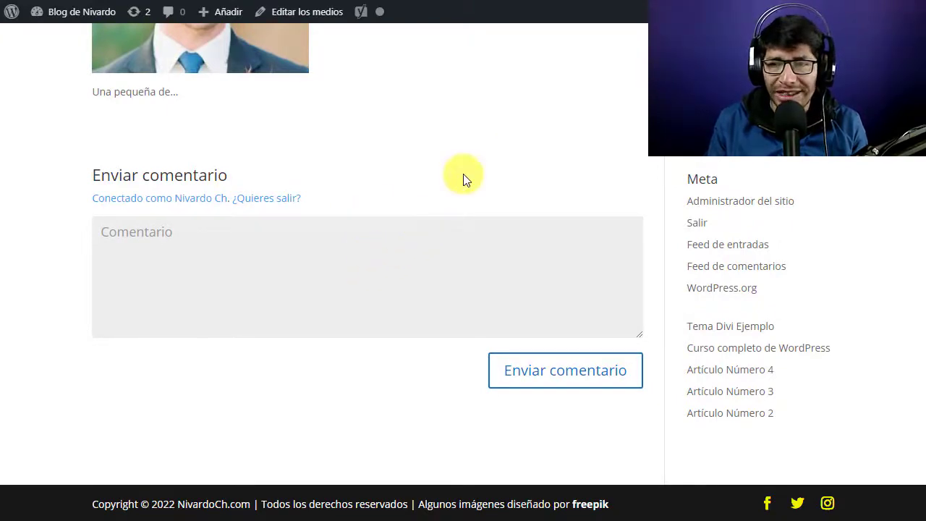
scroll(463, 175, "up", 3)
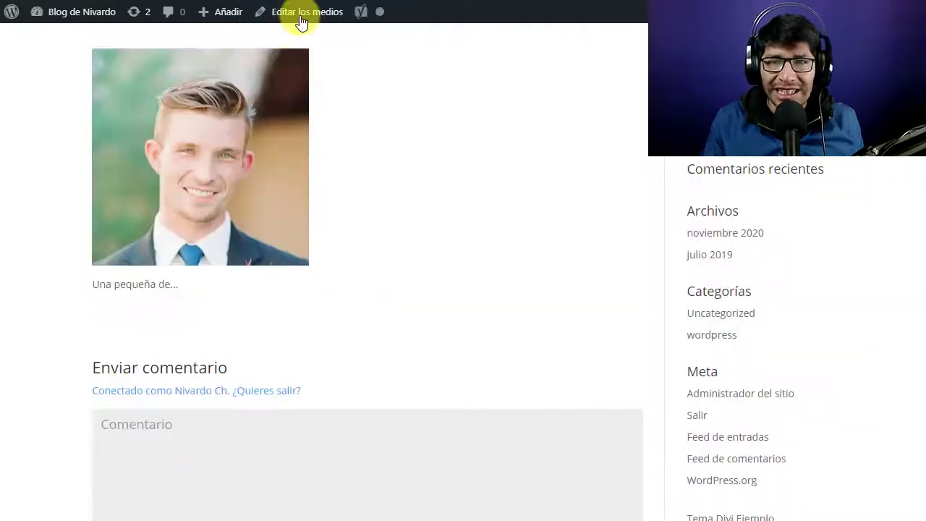
Open the portrait-square-10 image for editing and review its Yoast SEO section with the Google preview
left_click(293, 18)
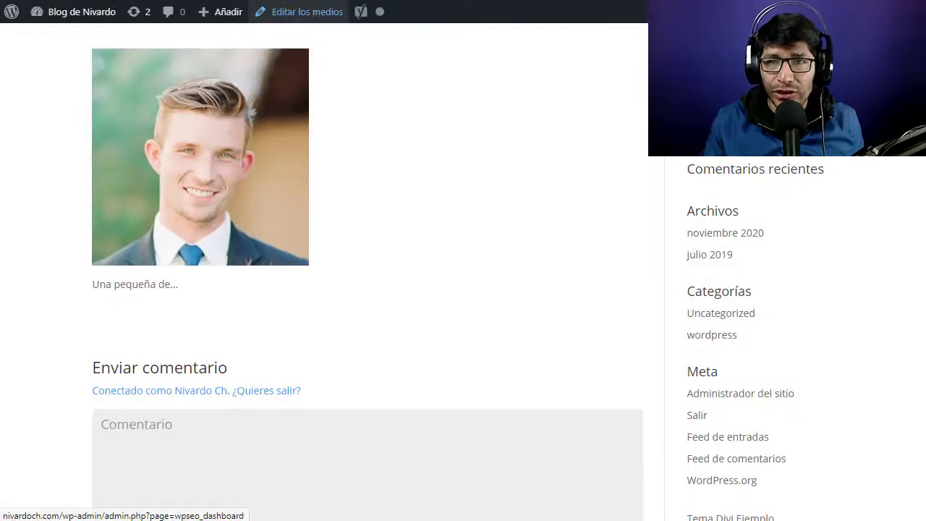
scroll(449, 105, "down", 5)
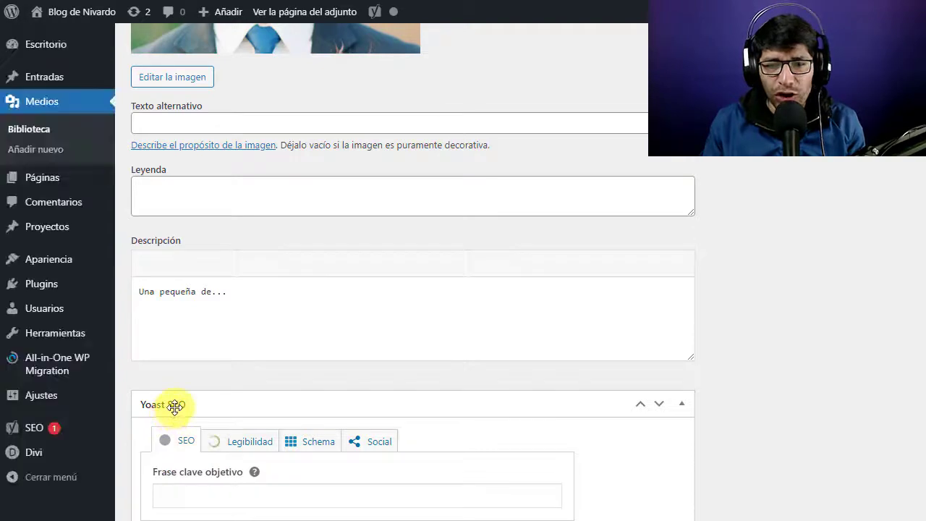
scroll(217, 407, "down", 2)
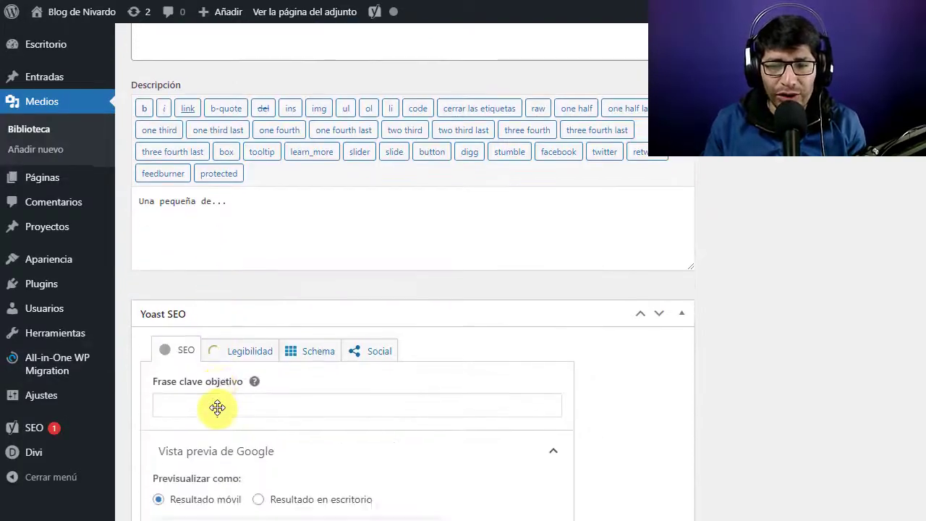
scroll(230, 384, "down", 3)
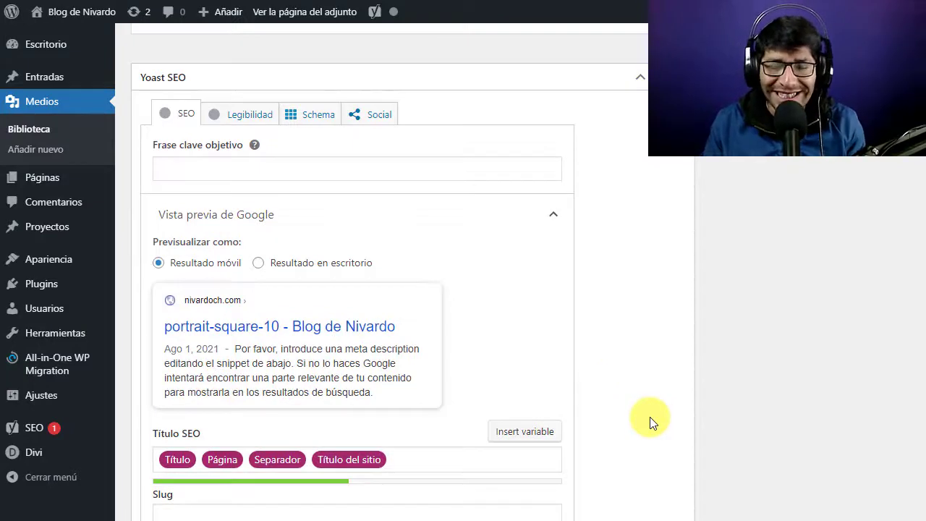
scroll(649, 416, "up", 2)
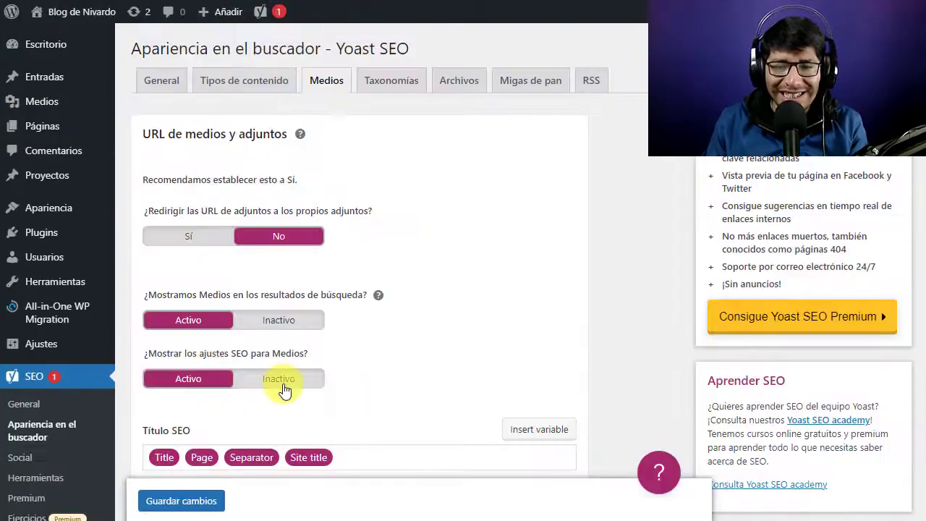
Compare the image's edit page with the media title, meta description and schema options in Yoast's search appearance settings
scroll(402, 378, "down", 3)
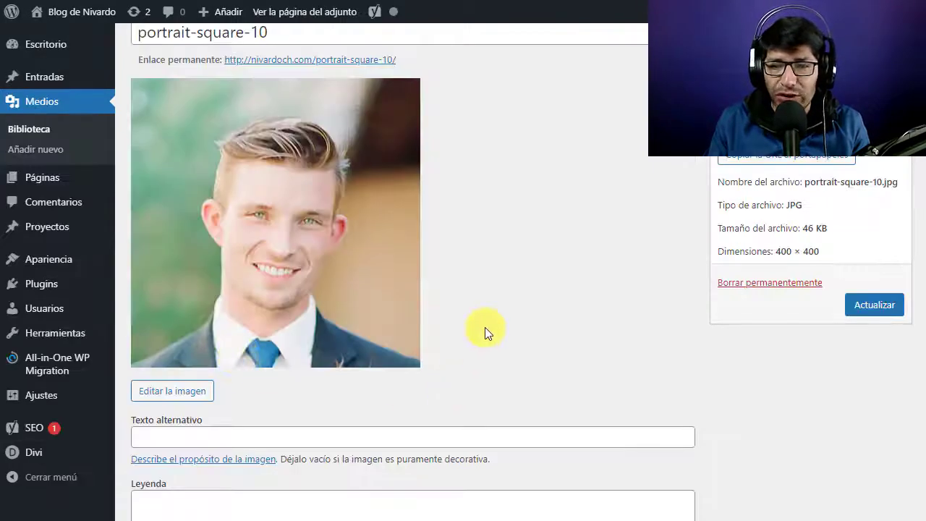
scroll(484, 327, "down", 12)
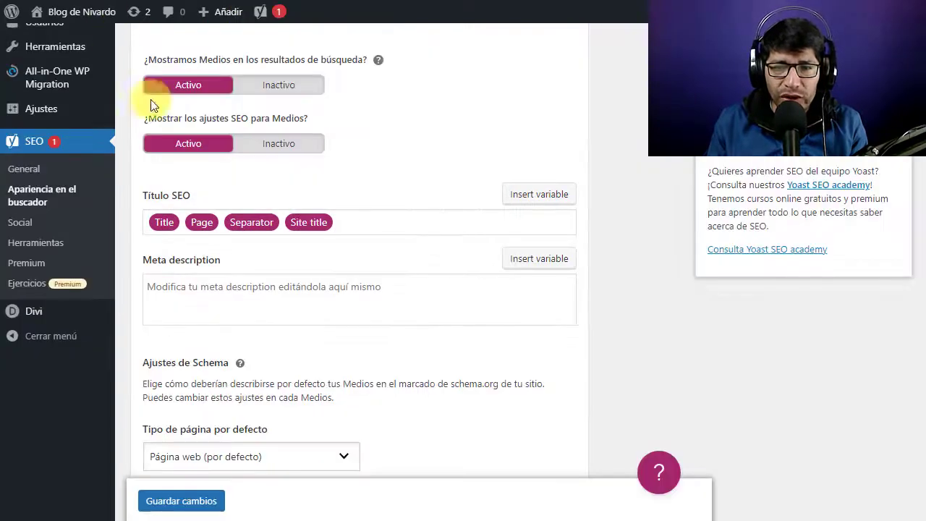
scroll(266, 322, "down", 3)
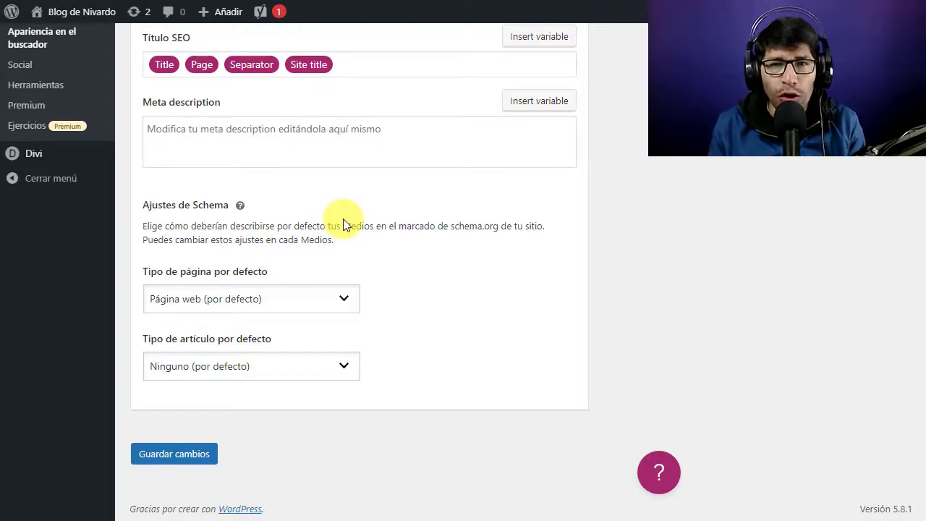
scroll(342, 225, "up", 4)
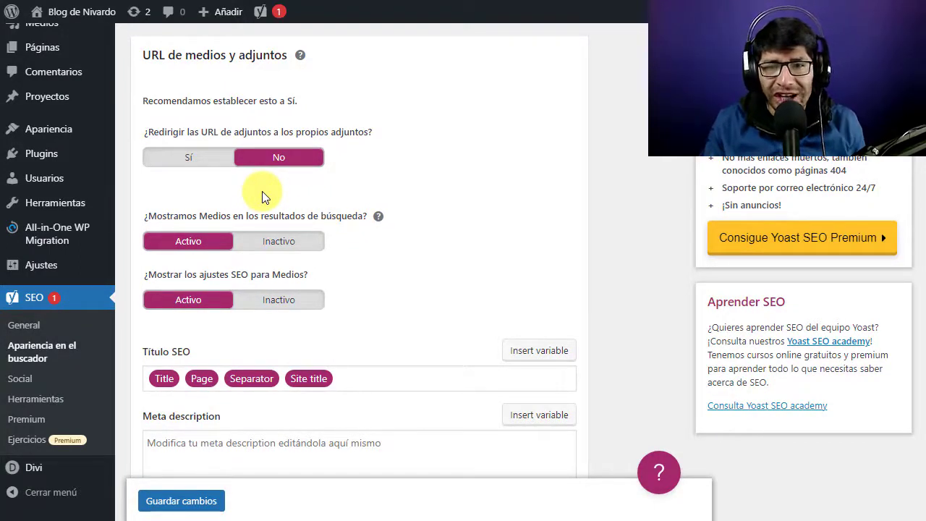
Set the redirection of attachment URLs to the attachments themselves to Sí and save the changes
left_click(196, 161)
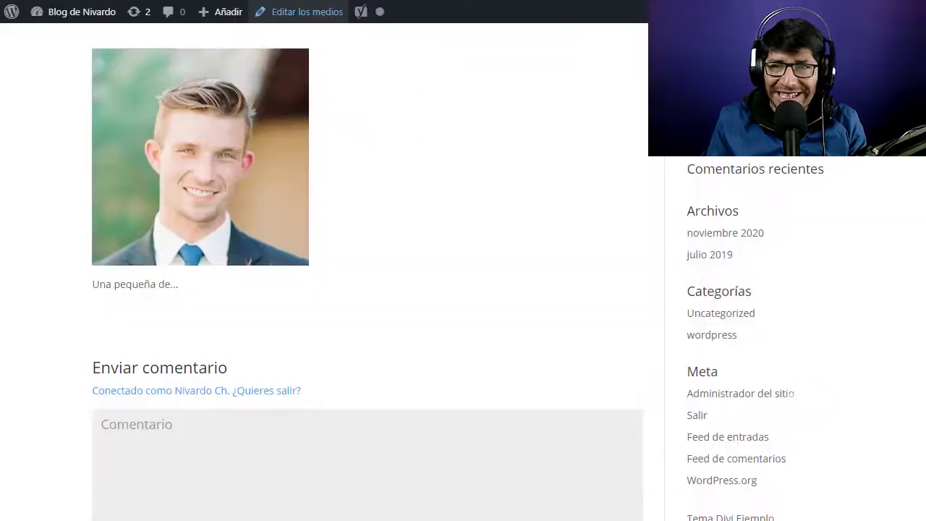
scroll(565, 265, "up", 3)
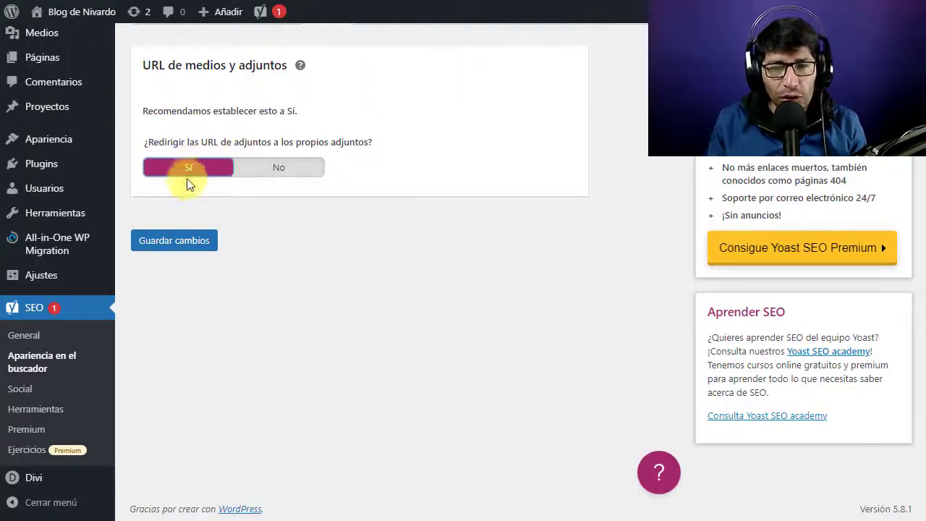
left_click(169, 248)
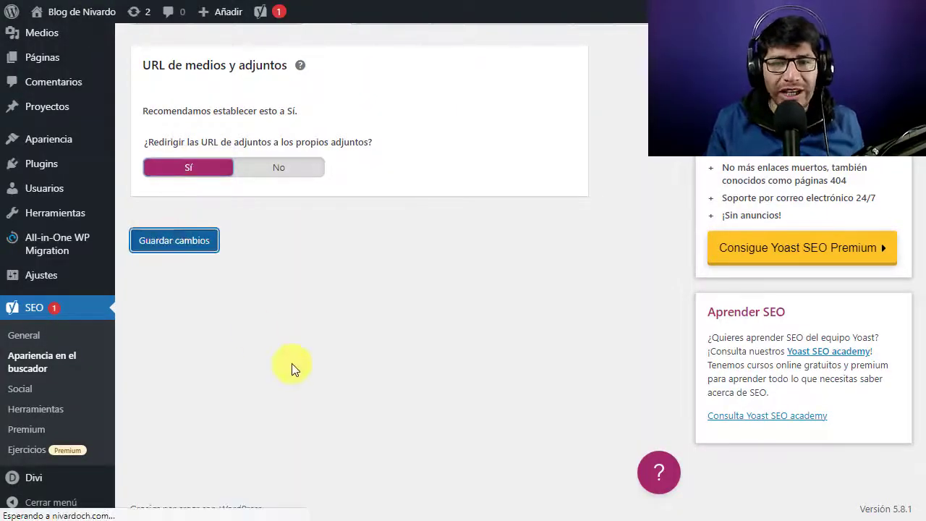